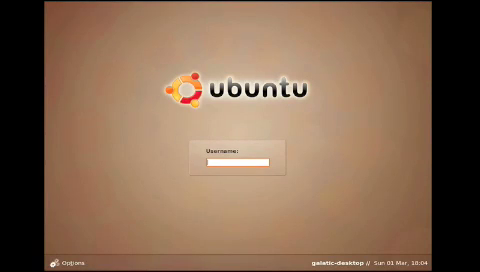
type("galatic")
Attempt a GDM login with the username and old password; it is rejected
key("Return")
type("***")
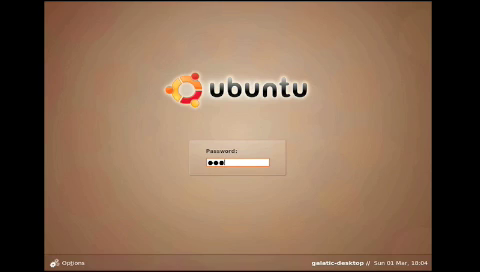
type("*****")
key("Return")
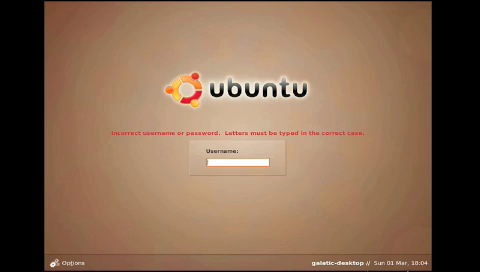
Restart the computer from the login screen's Options menu and confirm the restart
left_click(75, 264)
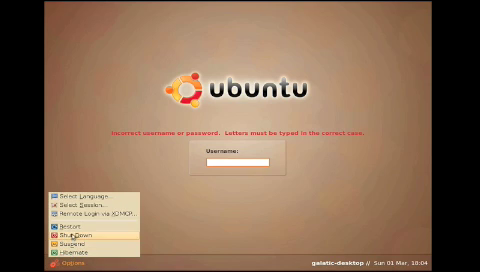
left_click(77, 228)
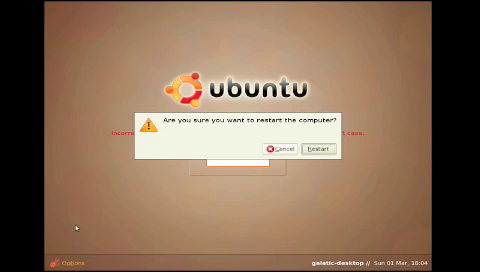
left_click(328, 149)
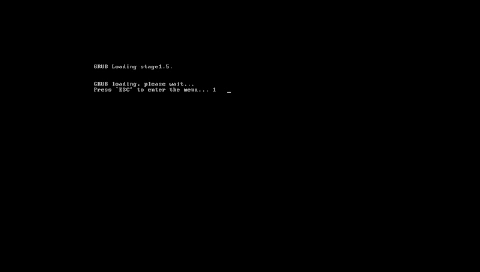
Interrupt the GRUB countdown and boot the Ubuntu recovery mode entry
key("Escape")
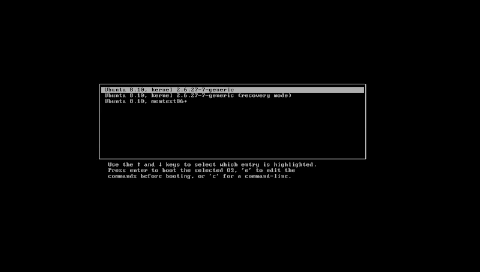
key("Down")
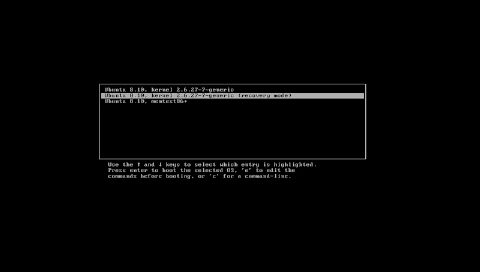
key("Return")
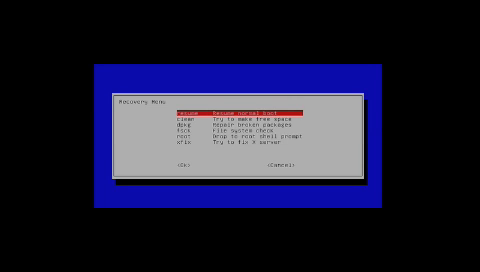
Choose 'root – Drop to root shell prompt' in the Recovery Menu
key("Down")
key("Down")
key("Down")
key("Down")
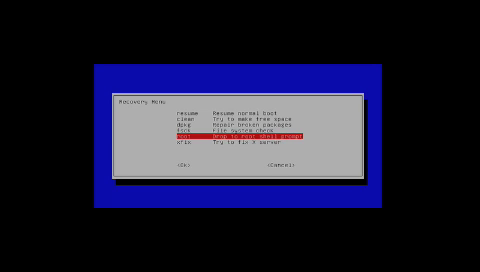
key("Return")
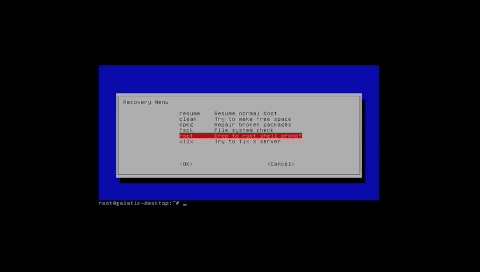
type("pa")
type("sswd")
type("galati")
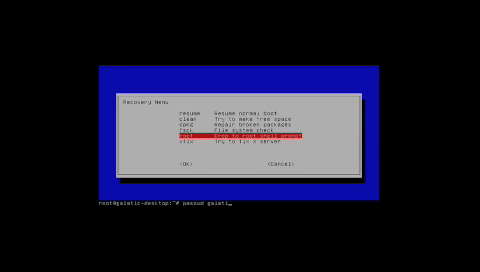
type("c")
Reset user galatic's password with passwd, entering the new password twice
key("Return")
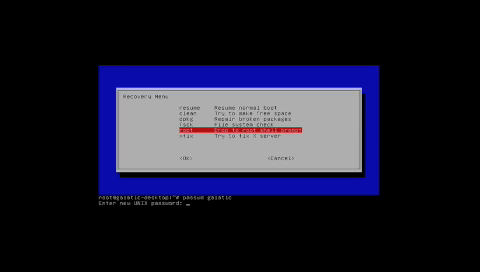
key("Return")
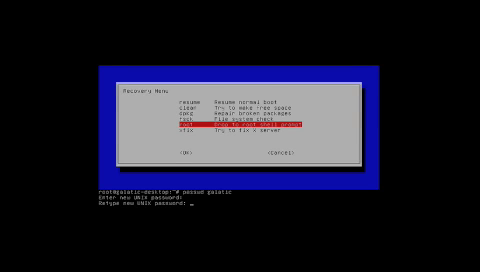
key("Return")
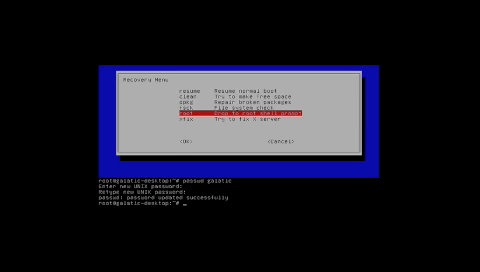
type("REBO")
Correct the mistyped command and run 'reboot' from the root shell
key("BackSpace")
key("BackSpace")
key("BackSpace")
type("eboot")
key("Return")
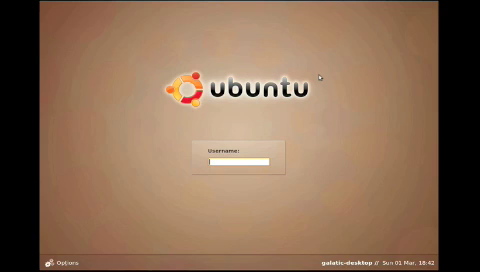
type("Shai")
Re-enter the correct username, then clear the password mistyped with Caps Lock on
key("BackSpace")
key("BackSpace")
key("BackSpace")
key("BackSpace")
type("galati")
key("Return")
type("x")
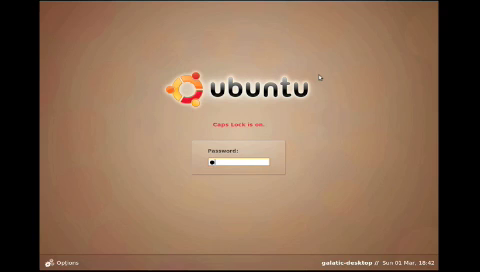
type("xxx")
key("BackSpace")
key("BackSpace")
key("BackSpace")
key("BackSpace")
type("xxxxx")
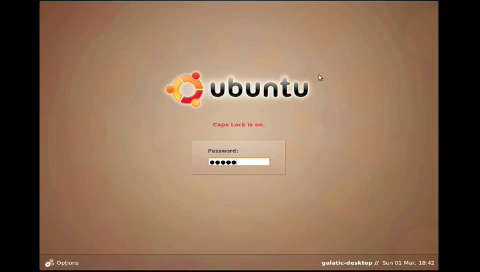